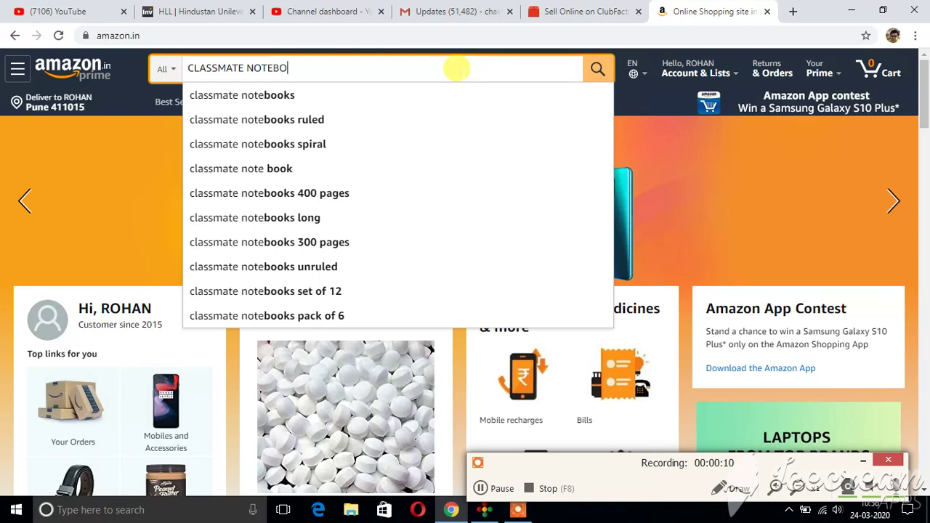
Step: Search Amazon for "classmate notebooks 72 pages" and open the Classmate Long Book - Soft Cover, 72 Pages, 272x167mm, Single Line product
type("2")
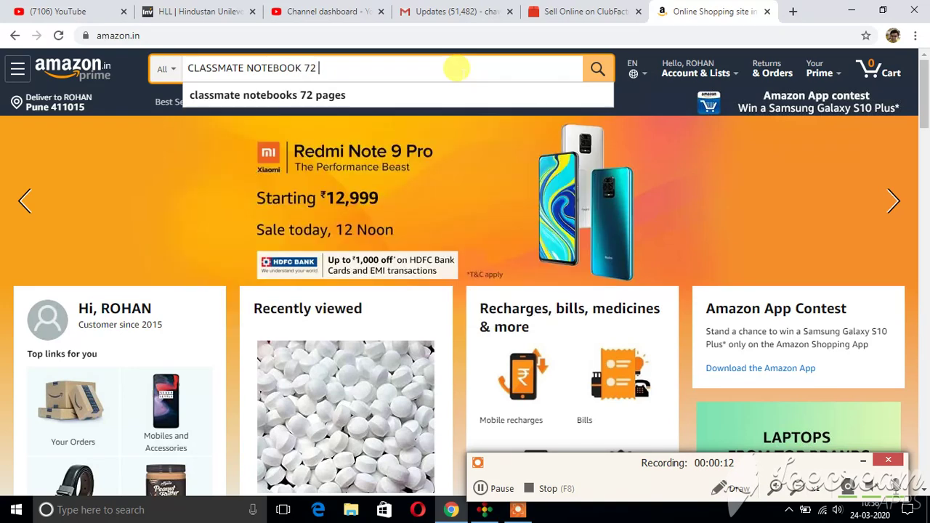
left_click(354, 97)
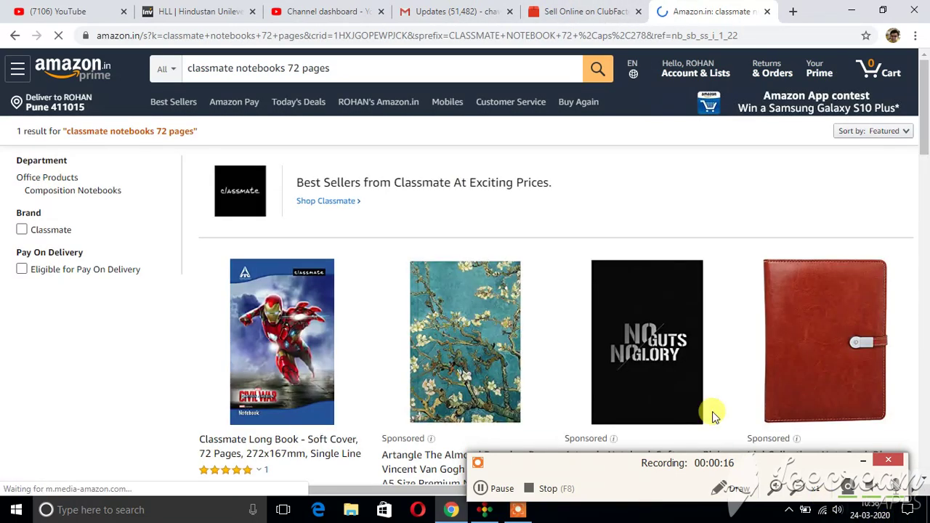
scroll(795, 253, "down", 1)
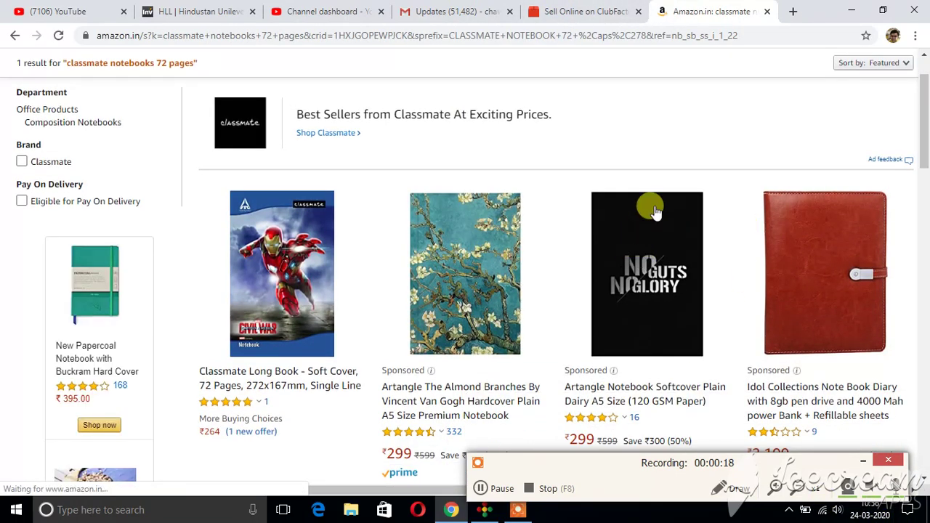
scroll(657, 205, "down", 2)
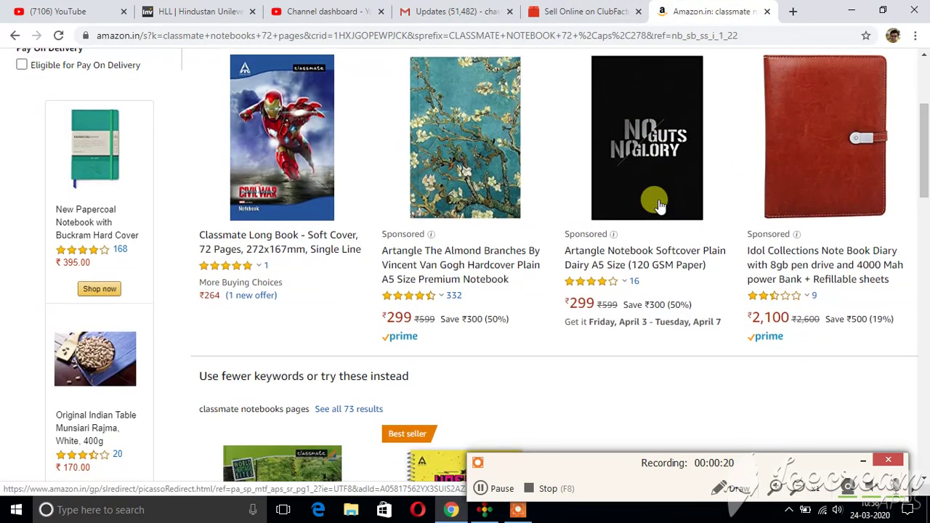
scroll(657, 206, "down", 4)
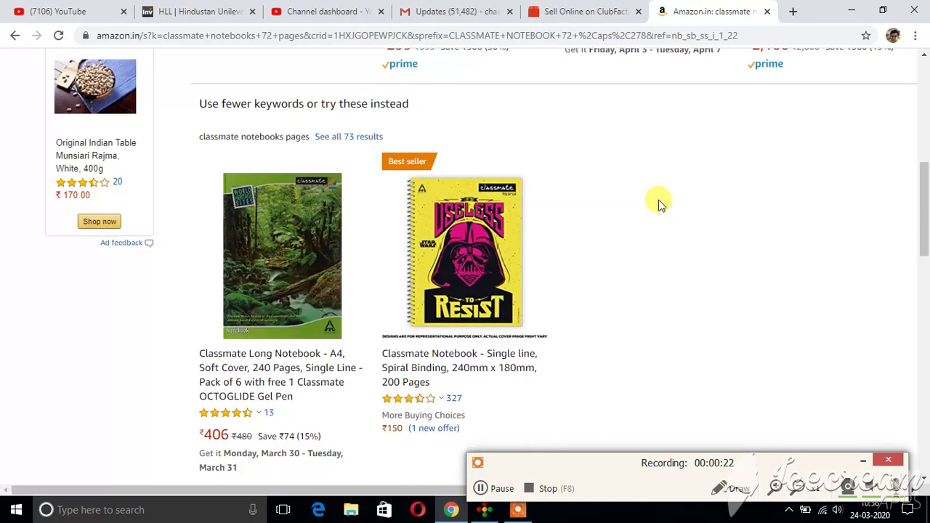
scroll(659, 204, "down", 12)
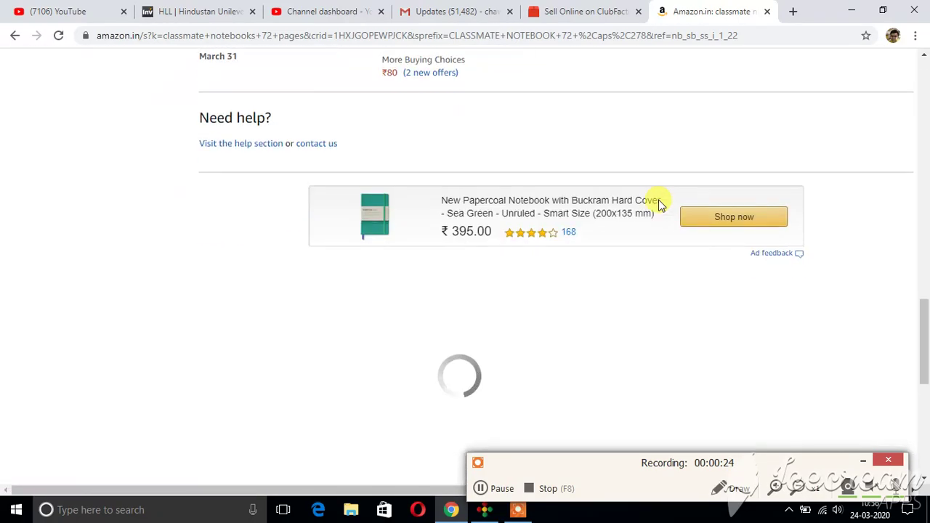
scroll(657, 203, "up", 18)
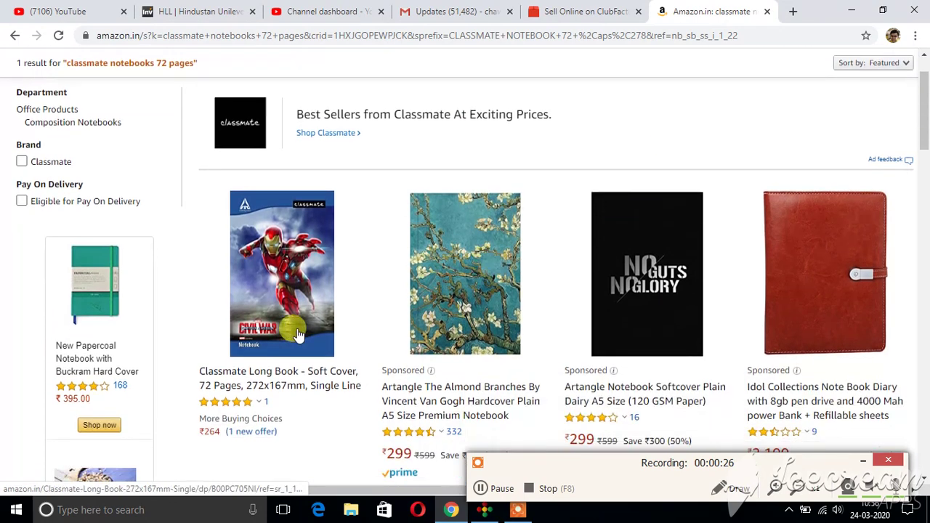
left_click(296, 378)
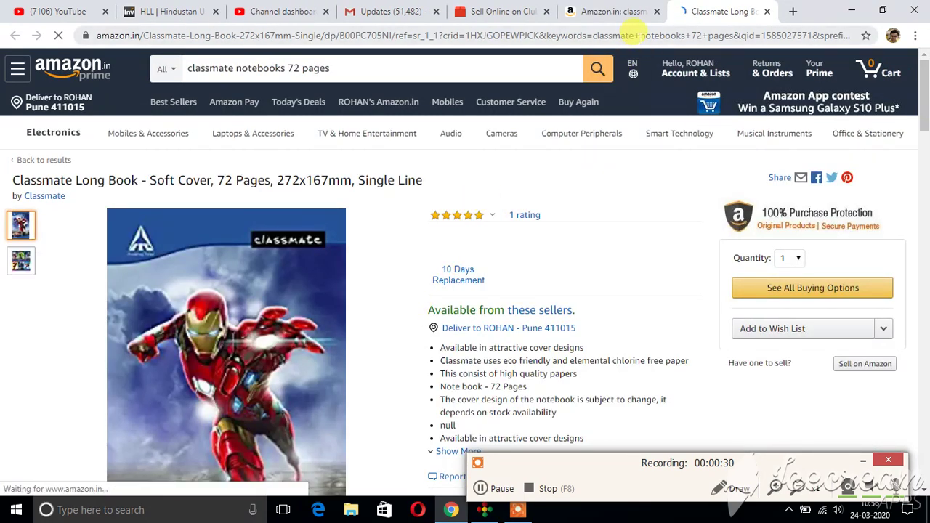
Step: Place the Classmate Long Book product page's full URL on the clipboard
left_click(636, 35)
right_click(643, 35)
left_click(658, 71)
mouse_move(658, 75)
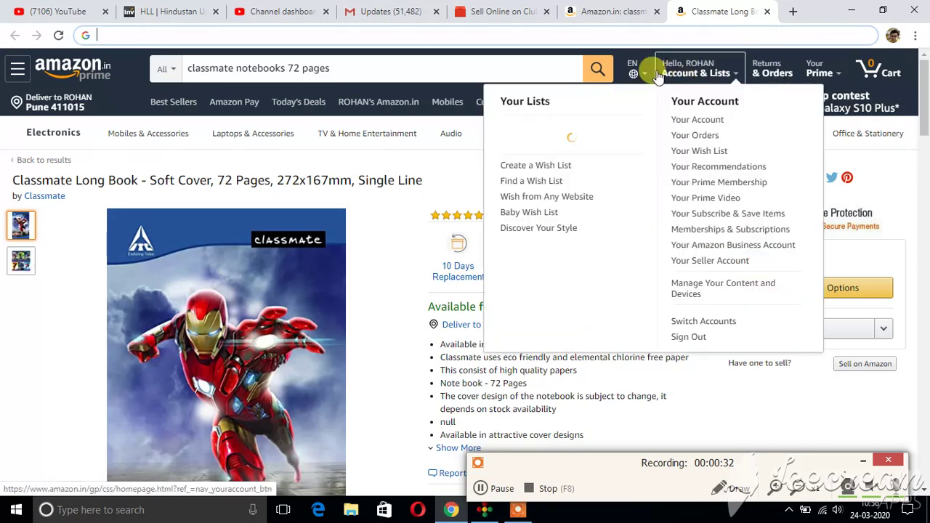
Step: Switch to Club Factory Seller Central and start a new product listing from Amazon
left_click(502, 11)
scroll(923, 247, "up", 5)
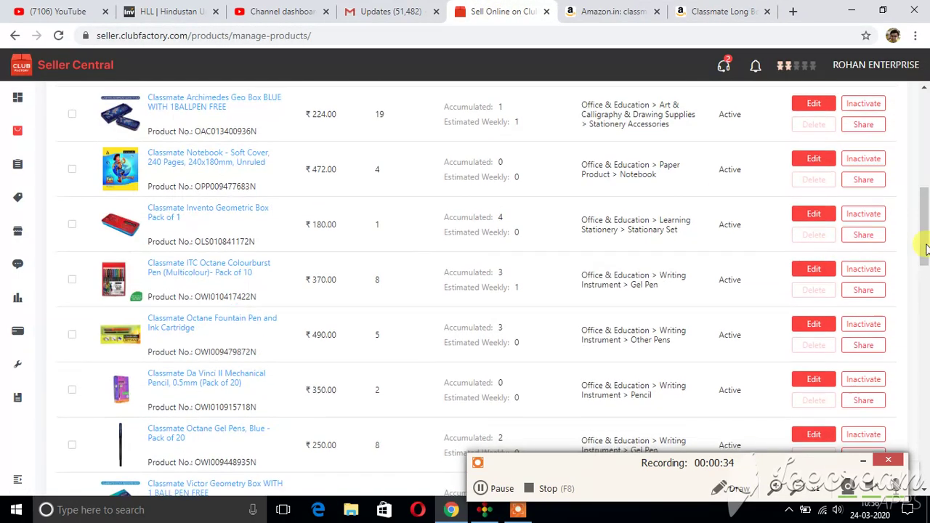
scroll(924, 247, "up", 6)
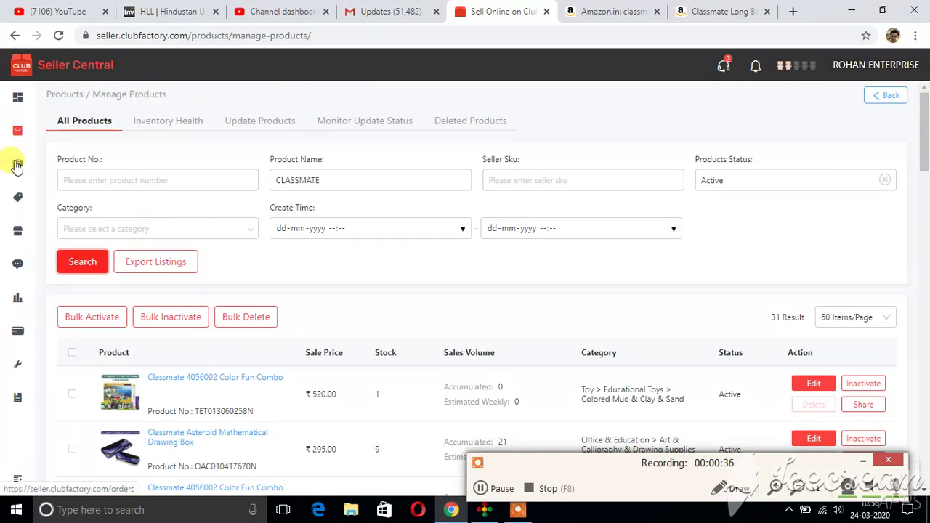
left_click(16, 166)
left_click(18, 132)
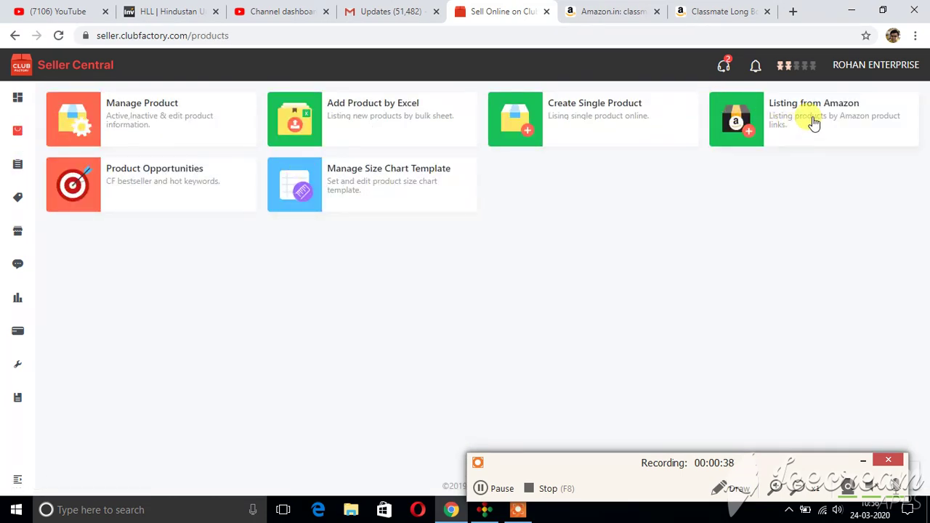
left_click(814, 123)
Step: Set the listing's category to Office & Education / Paper Product / Notebook and confirm it
left_click(377, 217)
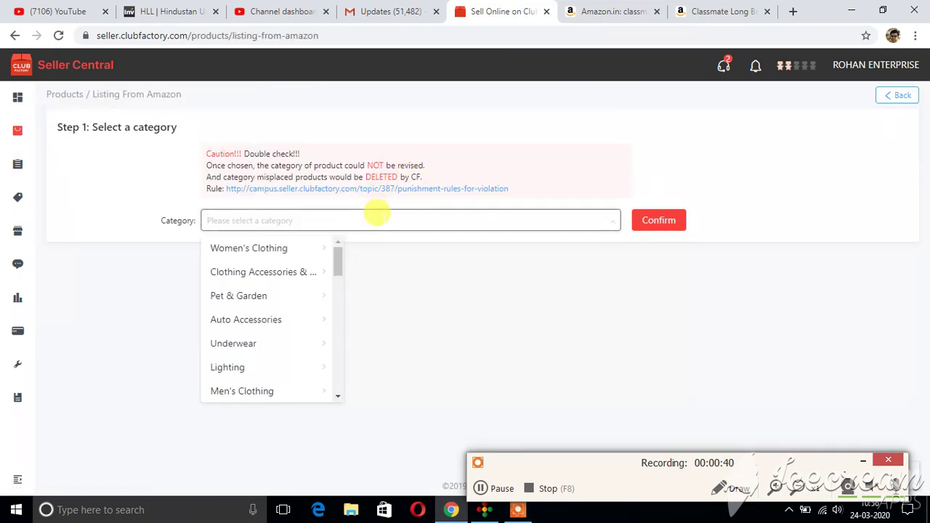
type("NOT")
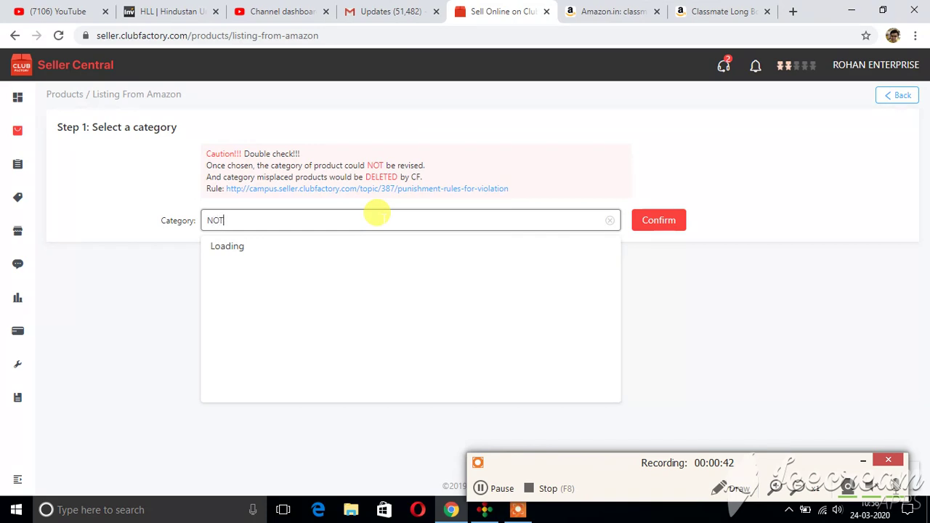
type("EBOOK")
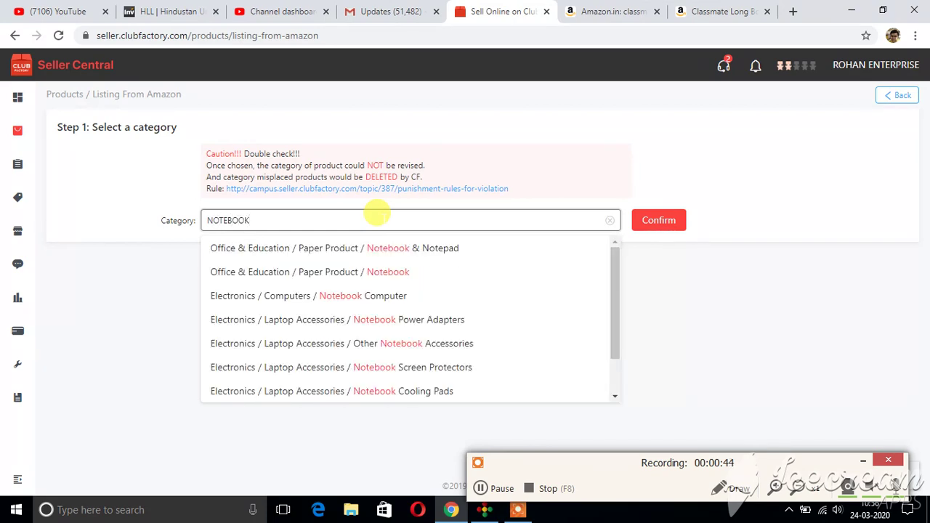
left_click(390, 273)
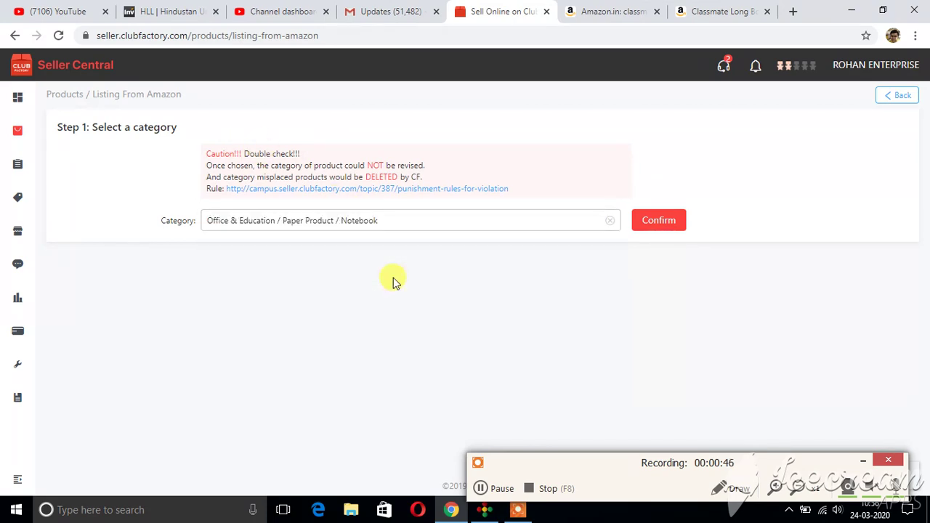
left_click(656, 223)
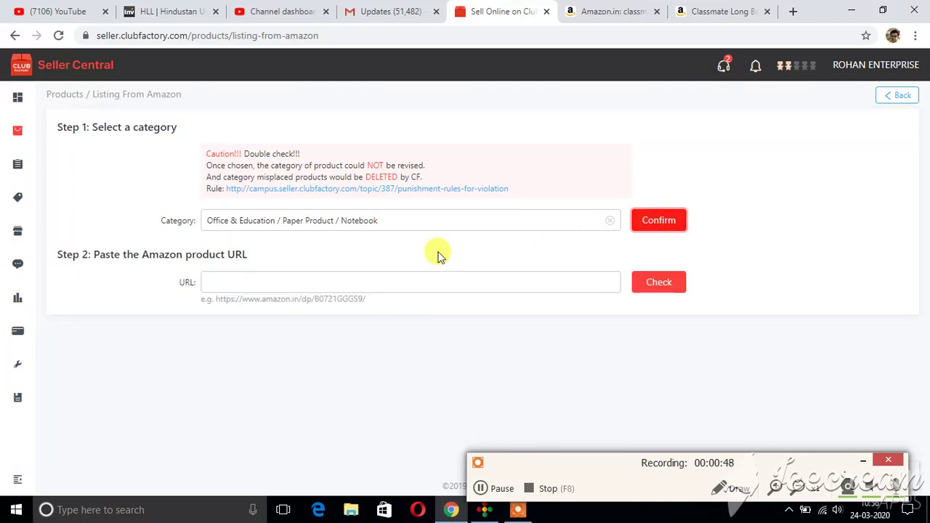
Step: Paste the copied Amazon product URL into the listing and run the check to import the product details
left_click(382, 280)
right_click(381, 280)
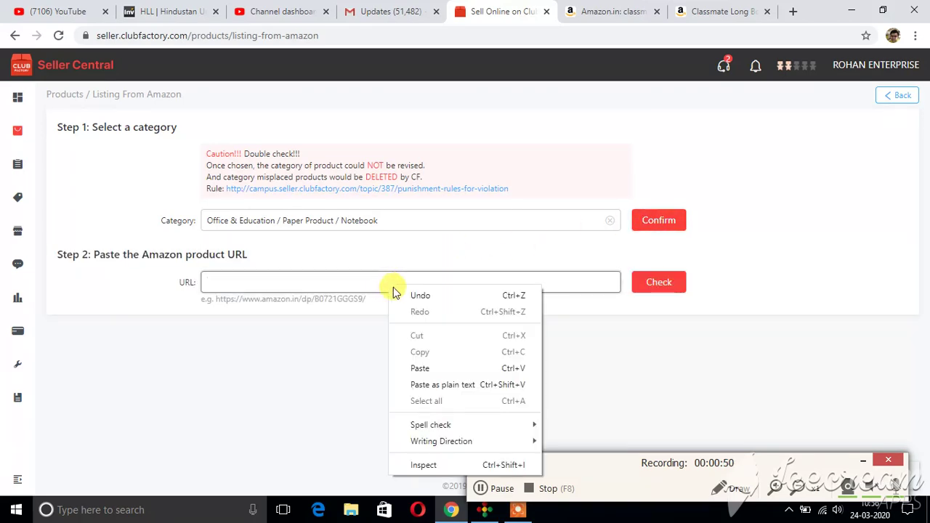
left_click(444, 367)
left_click(658, 289)
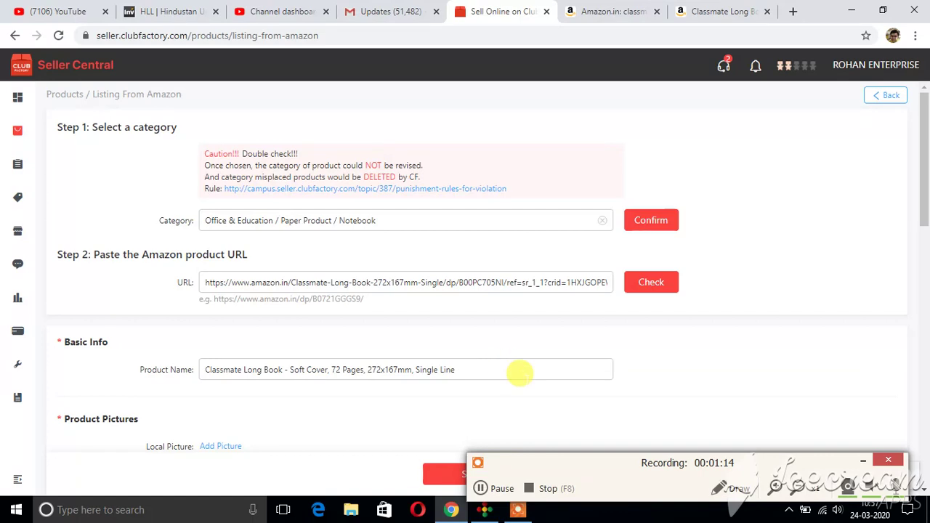
Step: Append "SET OF 12 WITH 1 BALL PEN FREE" to the end of the product name
left_click_drag(927, 220, 923, 259)
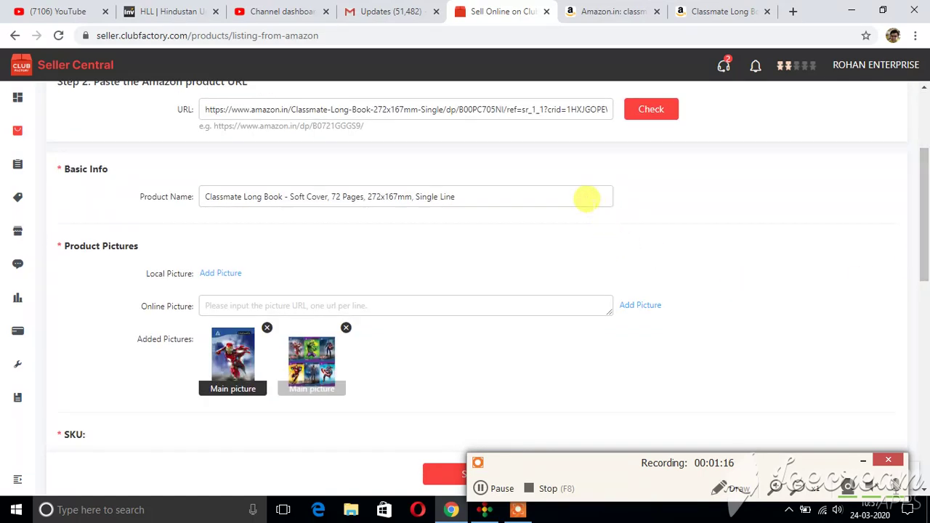
left_click(520, 198)
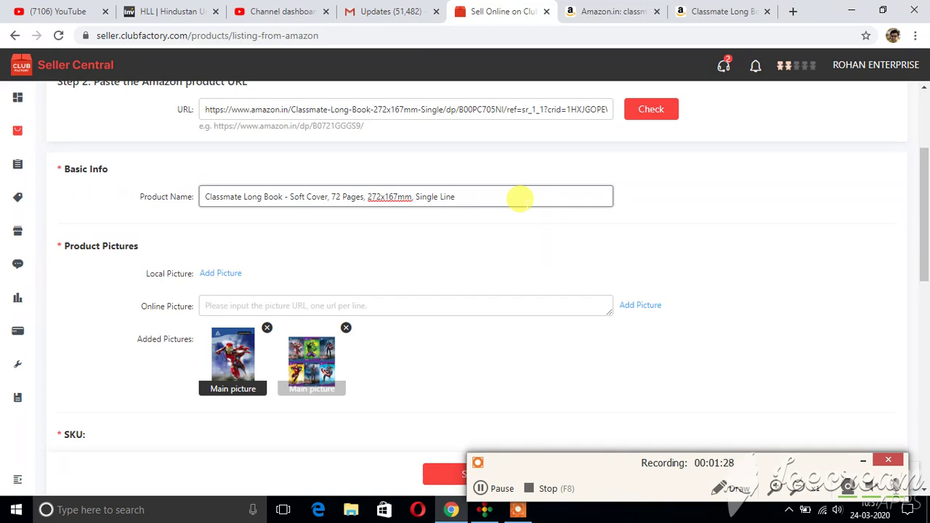
type("ET OF")
type("12 WITH 1 BALL PEN")
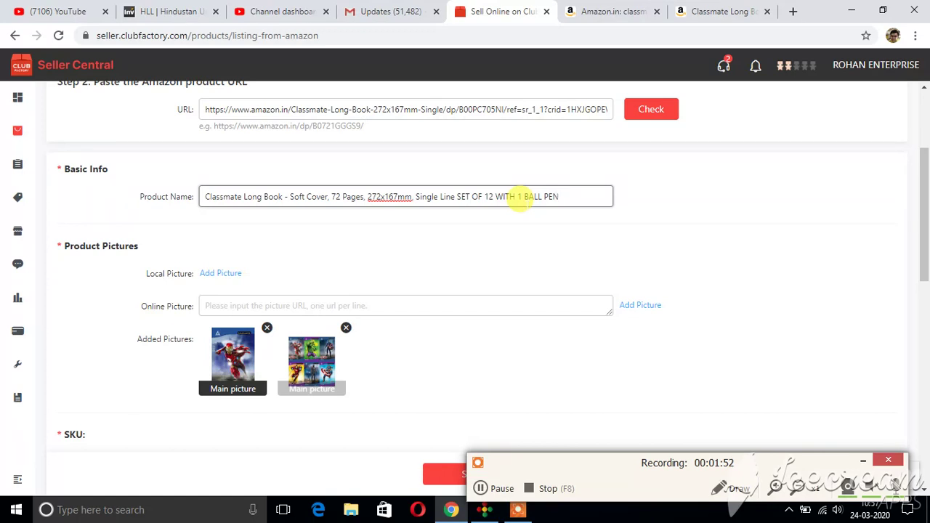
type(" FREE")
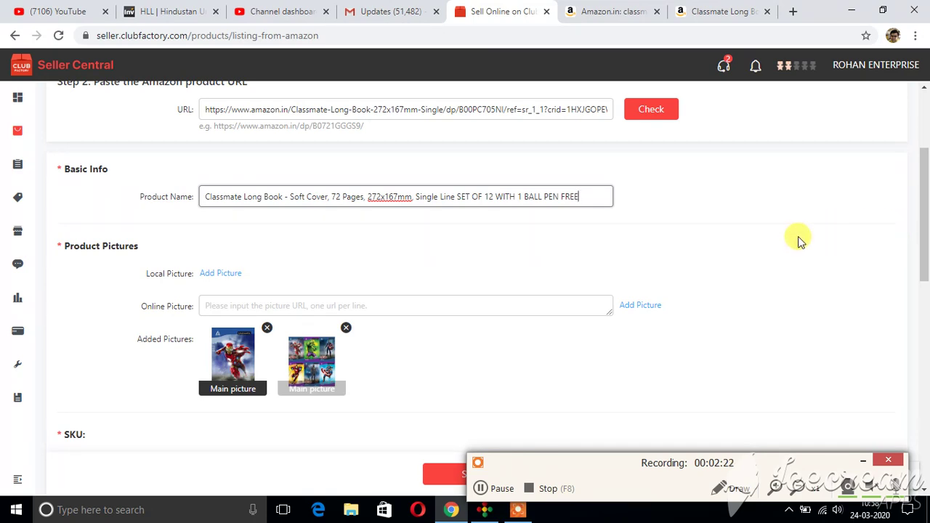
Step: Switch to Gmail and launch Google Drive from its Google apps
left_click(379, 6)
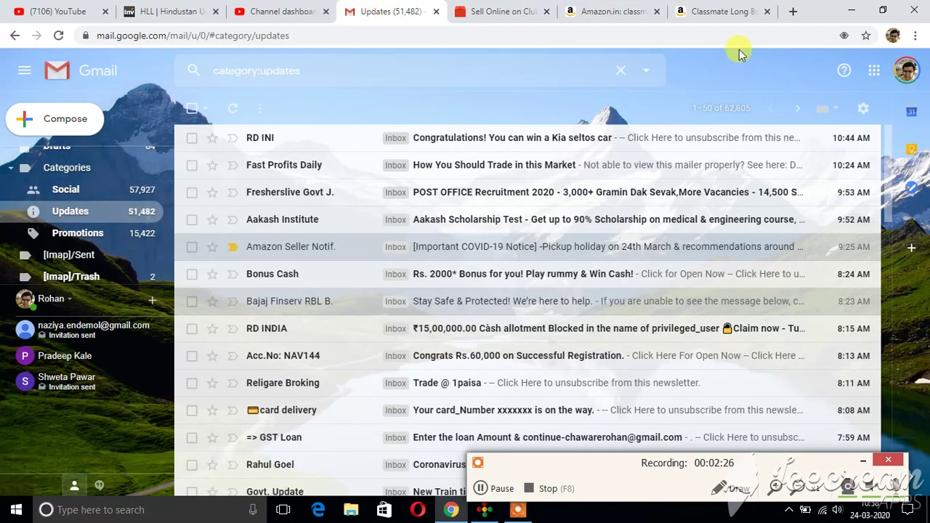
left_click(874, 72)
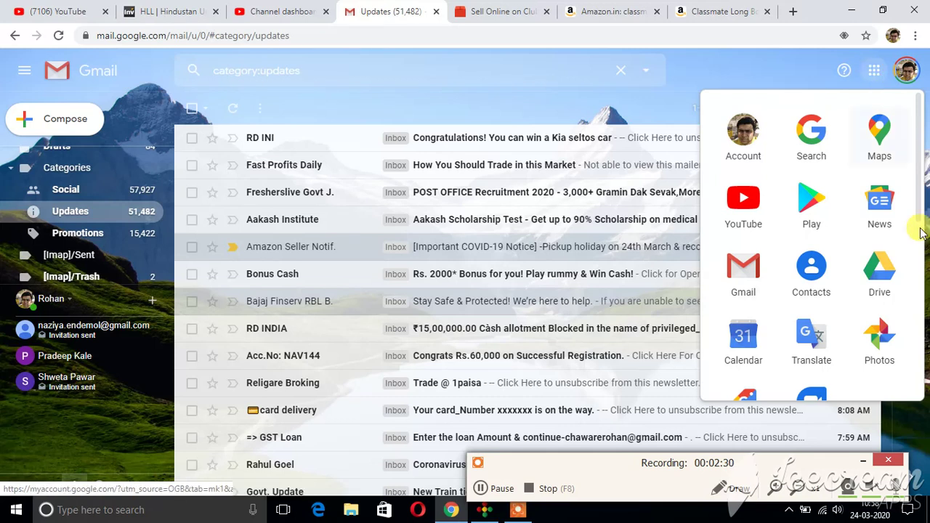
left_click(880, 269)
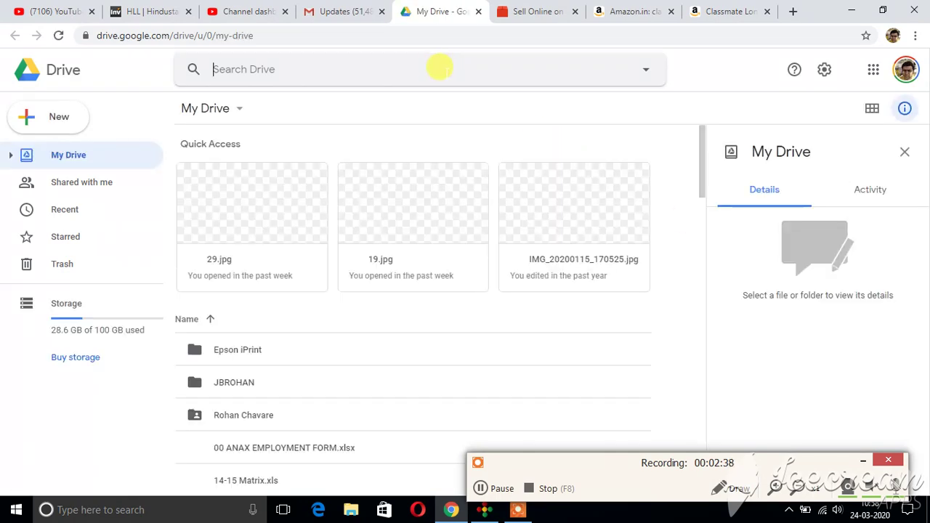
Step: Search Drive by the contact's first name and open the shared folder of numbered product pictures
left_click(424, 69)
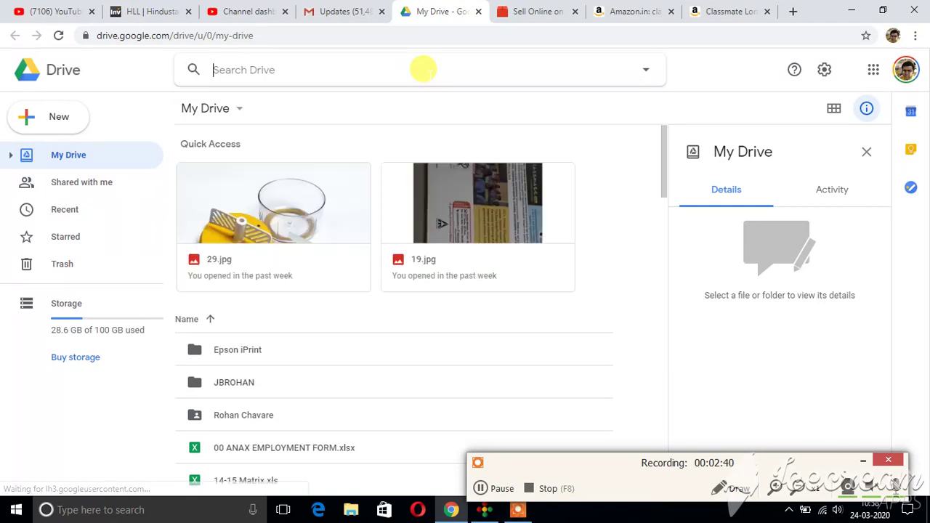
type("MITALI")
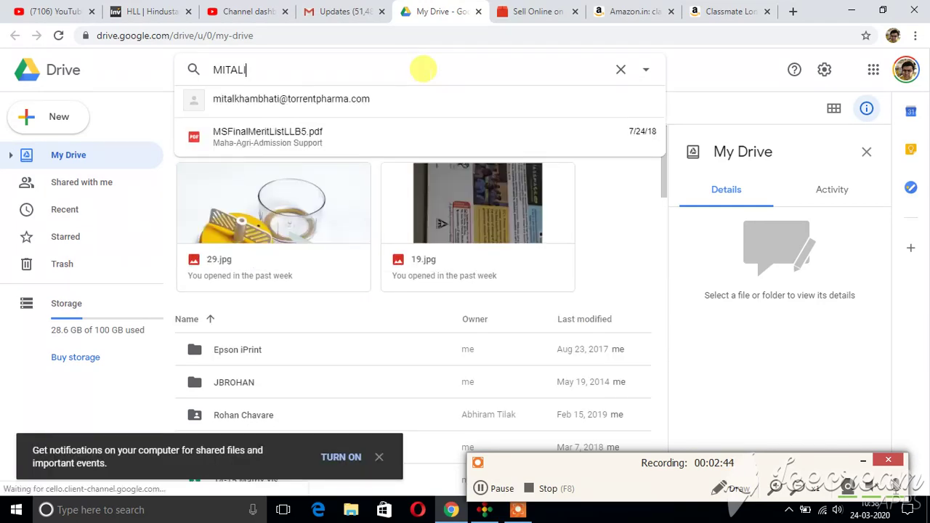
left_click(264, 109)
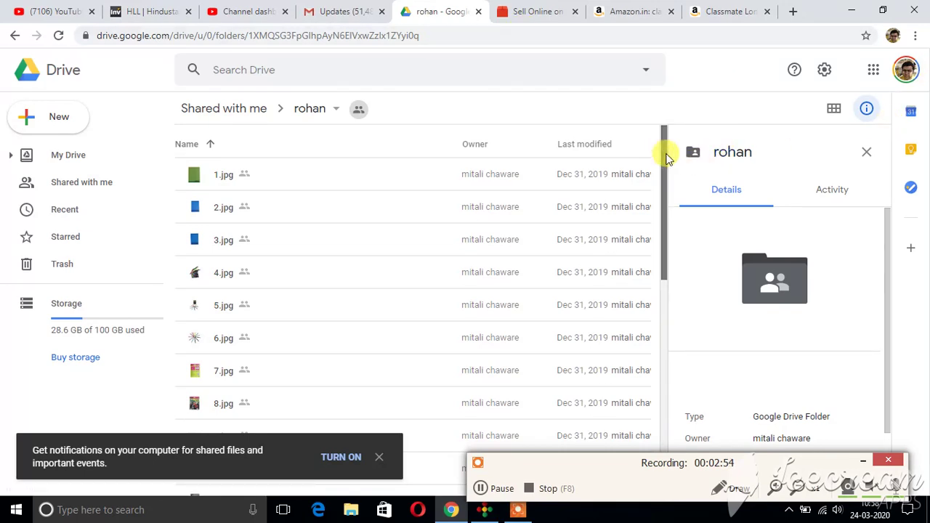
Step: Download the Windmill notebook cover picture 22.jpg from the shared folder
left_click_drag(665, 154, 681, 394)
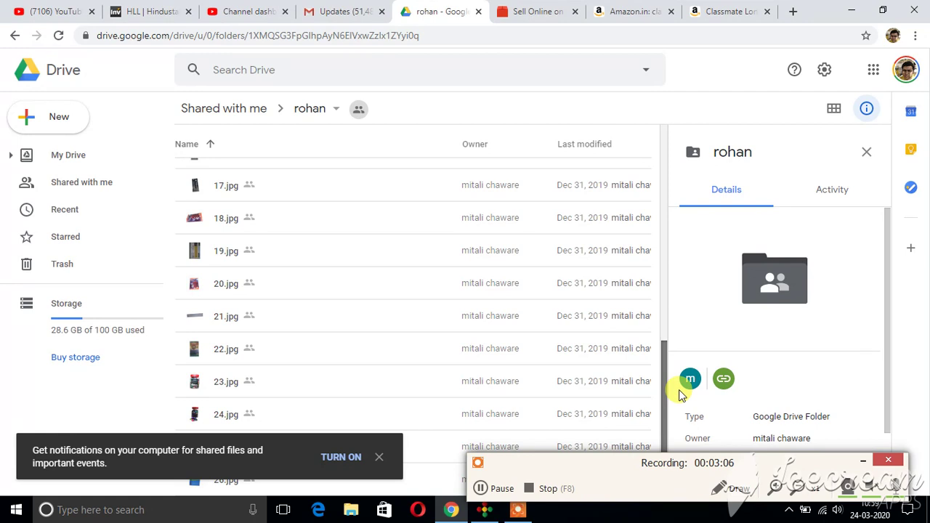
left_click_drag(681, 394, 681, 394)
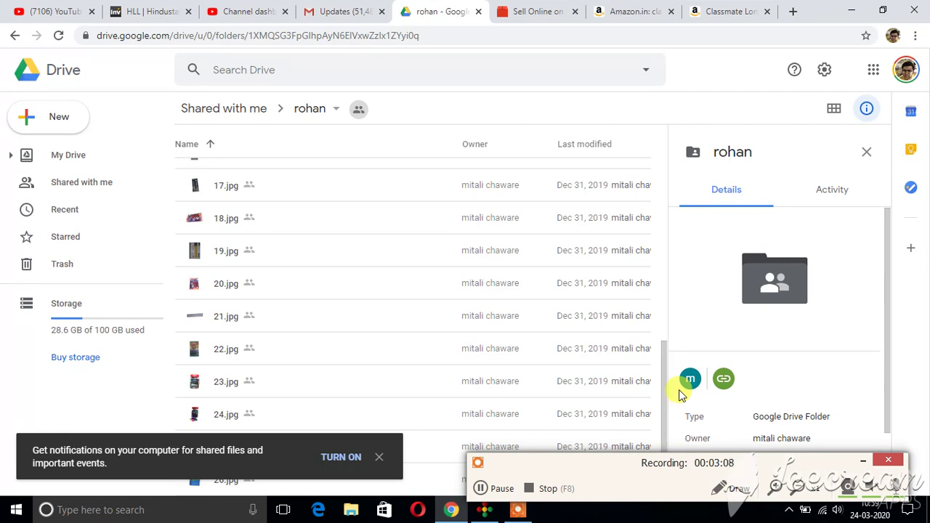
right_click(193, 351)
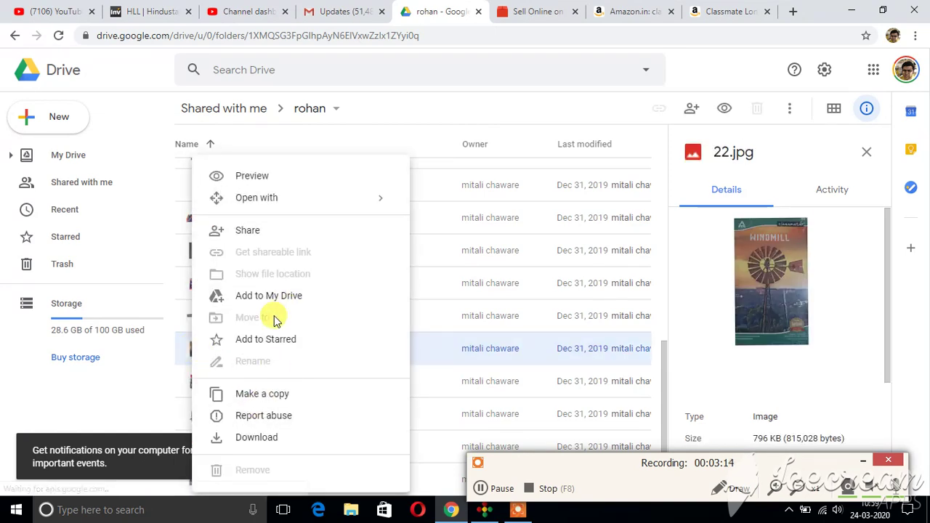
left_click(259, 437)
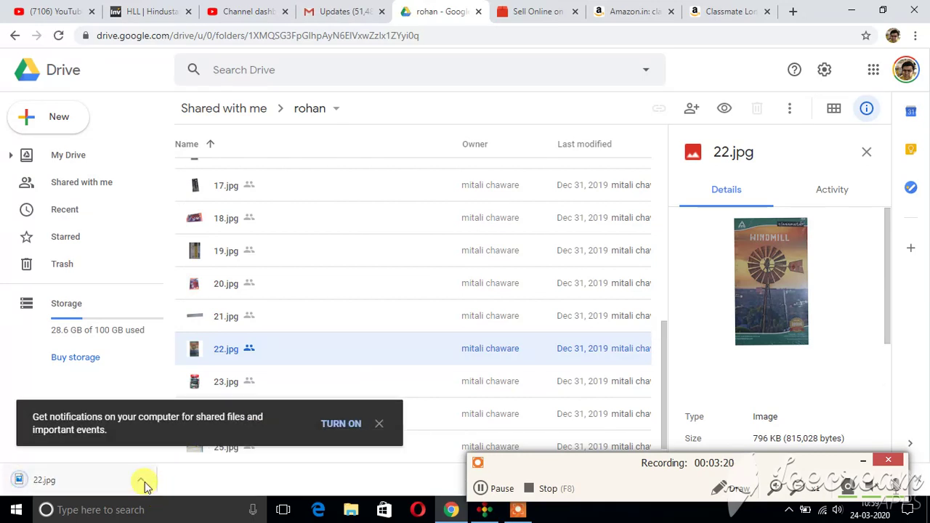
Step: Show the downloaded picture 22 in its Downloads folder and cut the file
left_click(144, 485)
left_click(188, 432)
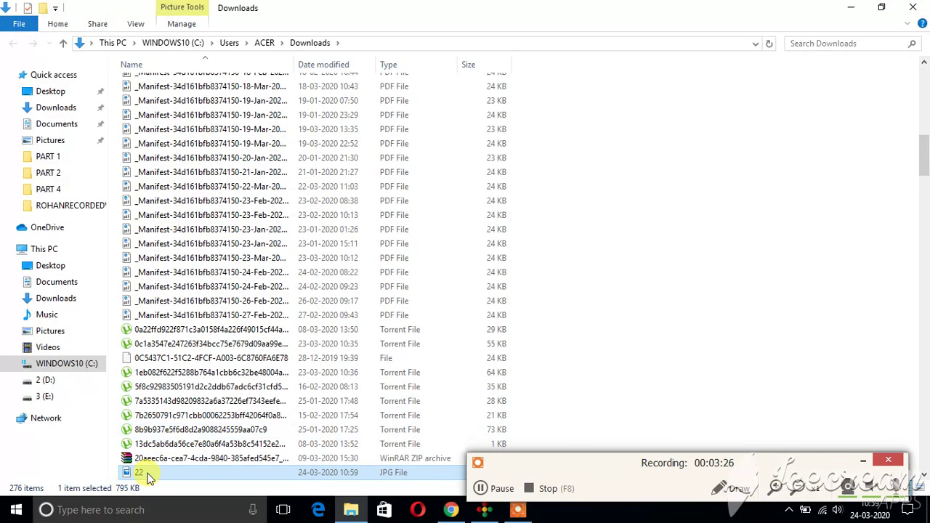
double_click(146, 473)
right_click(146, 472)
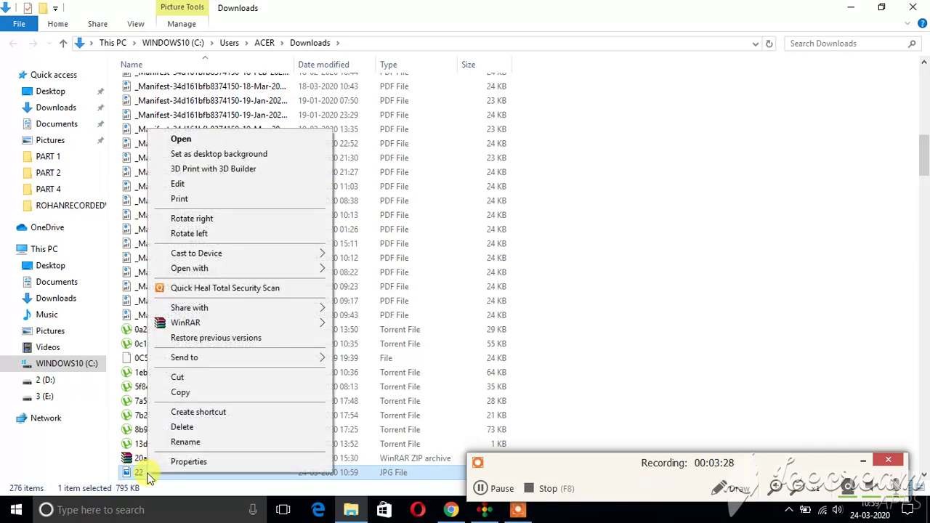
left_click(219, 381)
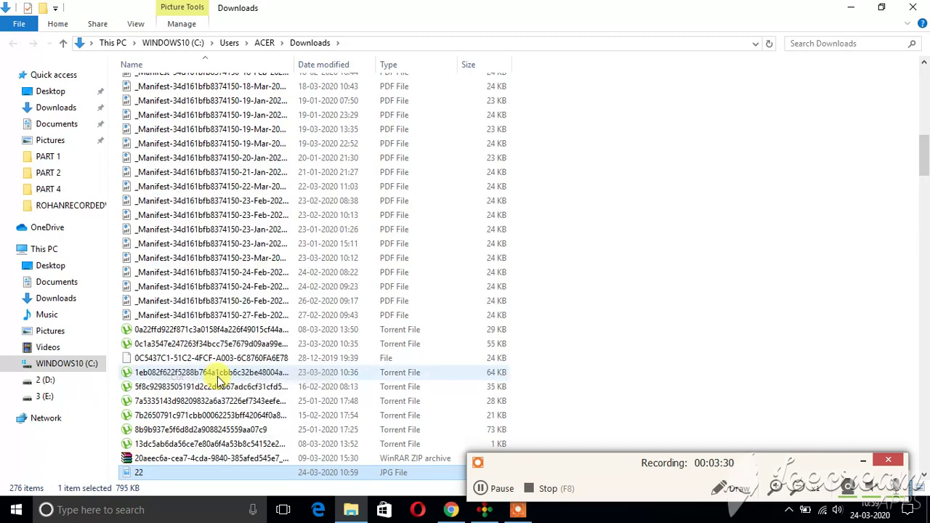
Step: Create a folder named CLASSMATENOTEBOOKPICTUREFRONT72PGSSINGLELINE in Documents
left_click(75, 285)
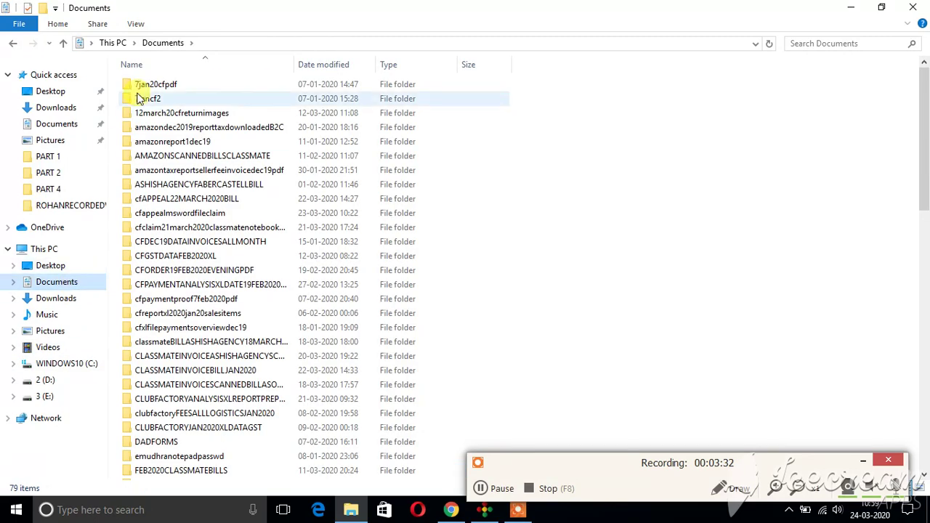
left_click(45, 10)
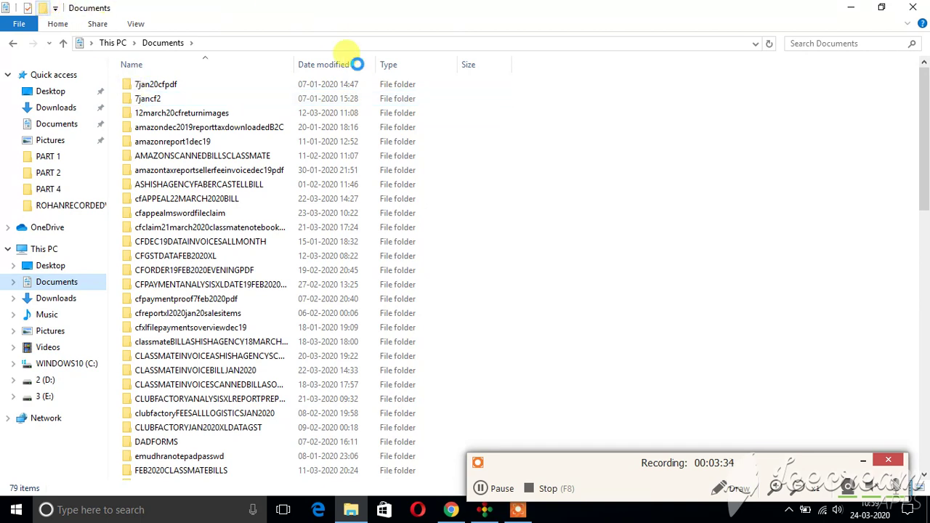
type("C")
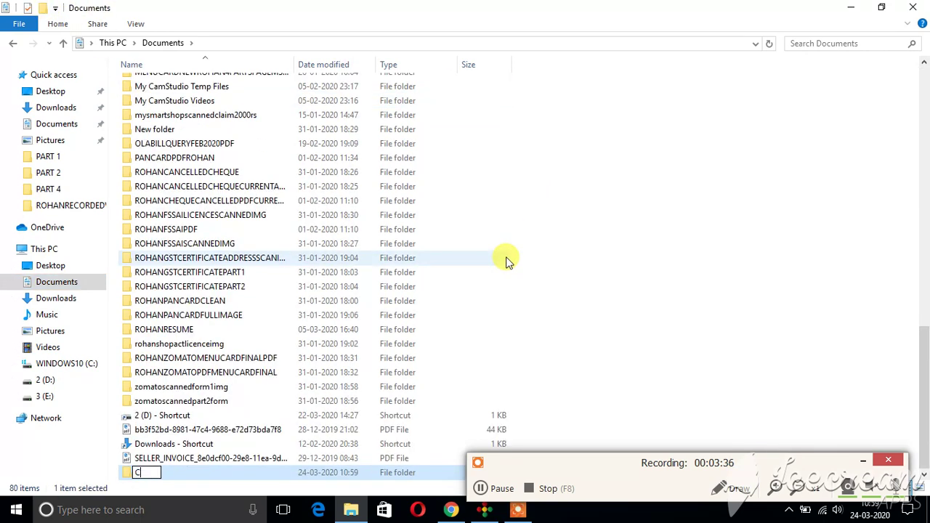
type("LASSM")
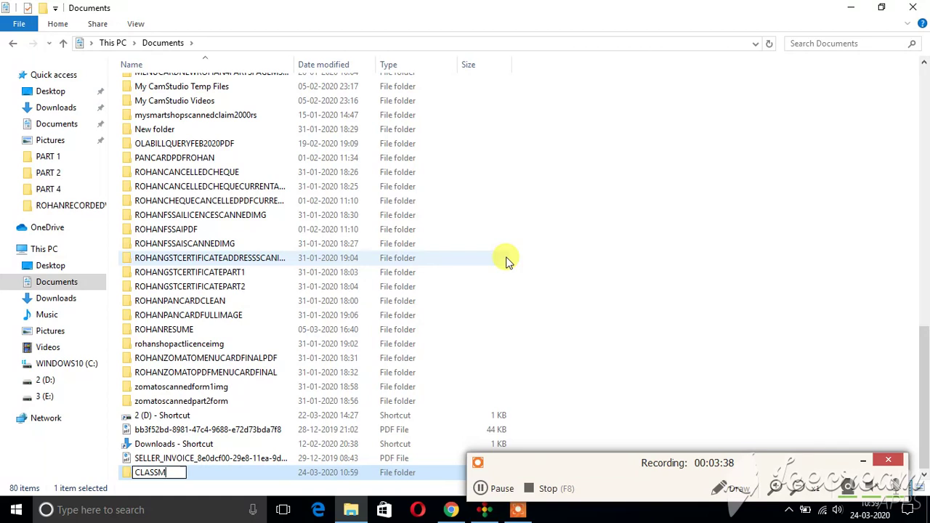
type("ATENO")
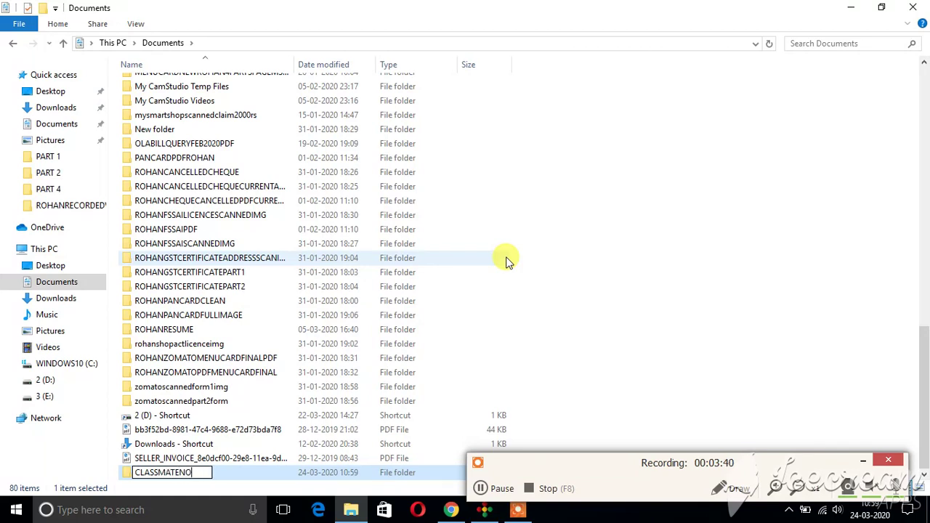
type("TEBOOKP")
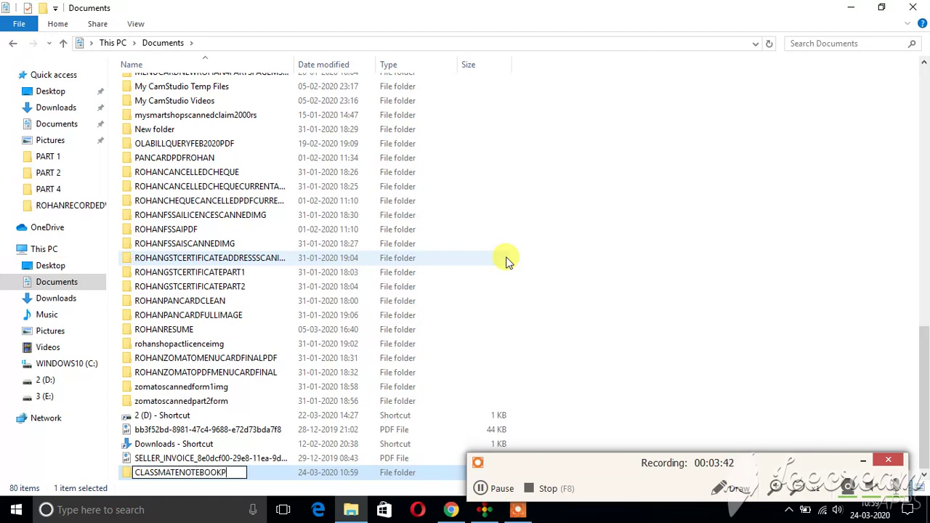
type("ICTURE")
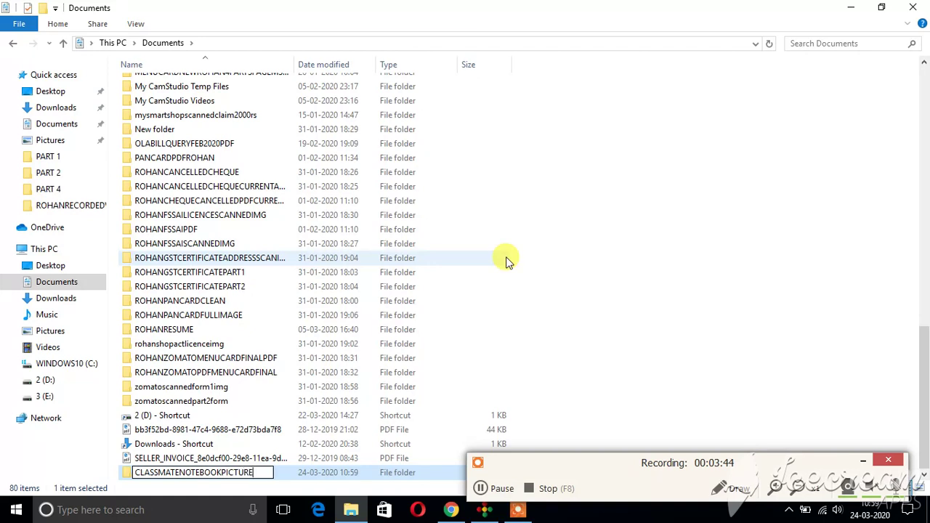
type("FRONT")
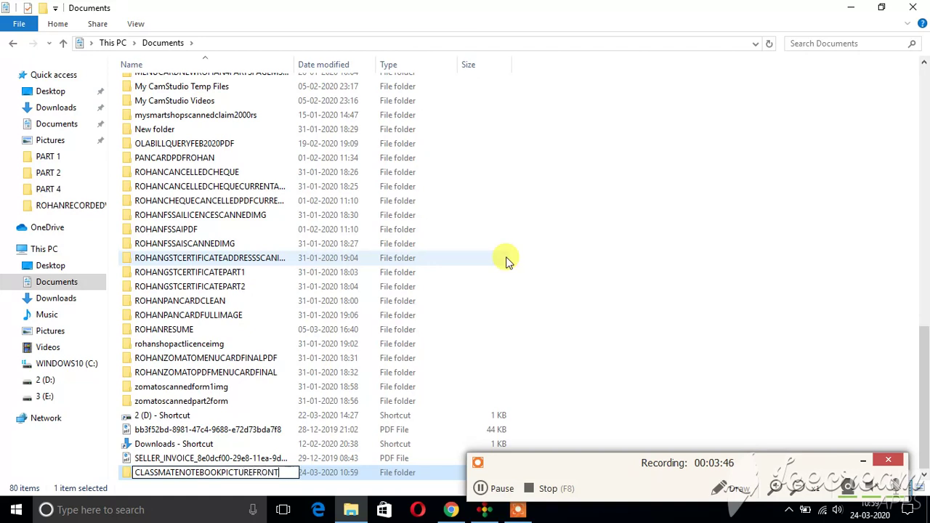
type("72PGS")
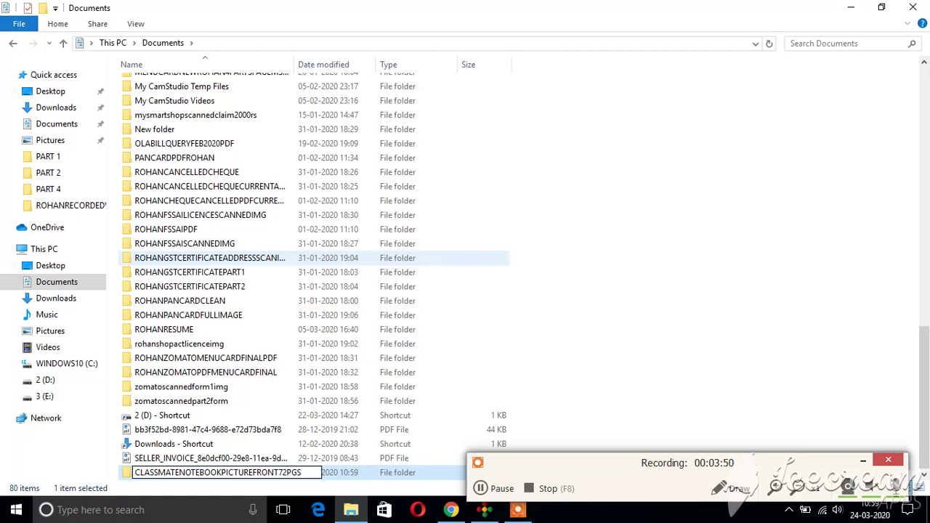
type("SINGLE")
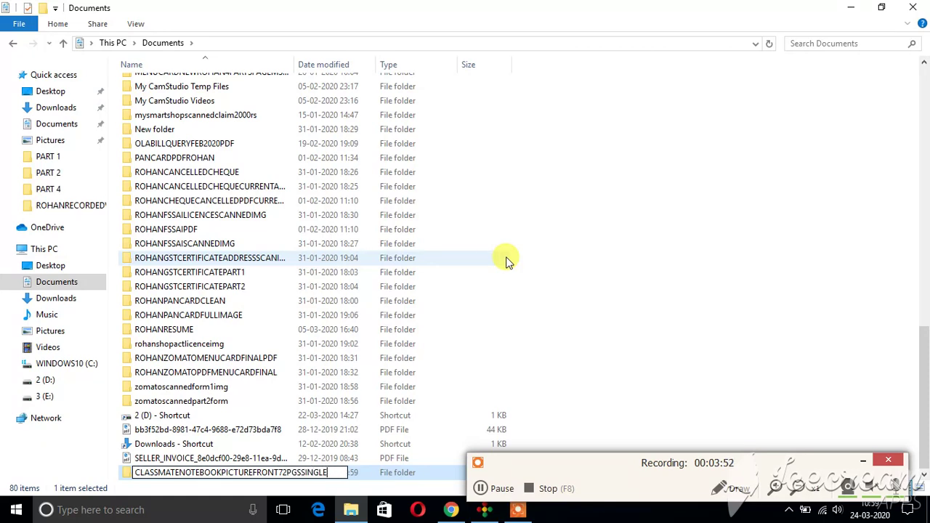
type("LINE")
left_click(129, 475)
Step: Paste the cut picture into the new notebook picture folder and return to the browser
right_click(140, 476)
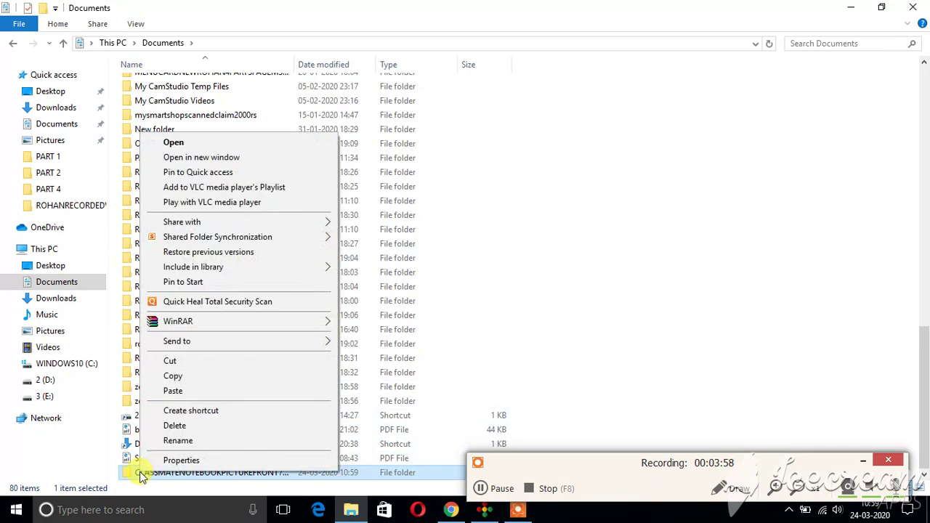
left_click(220, 393)
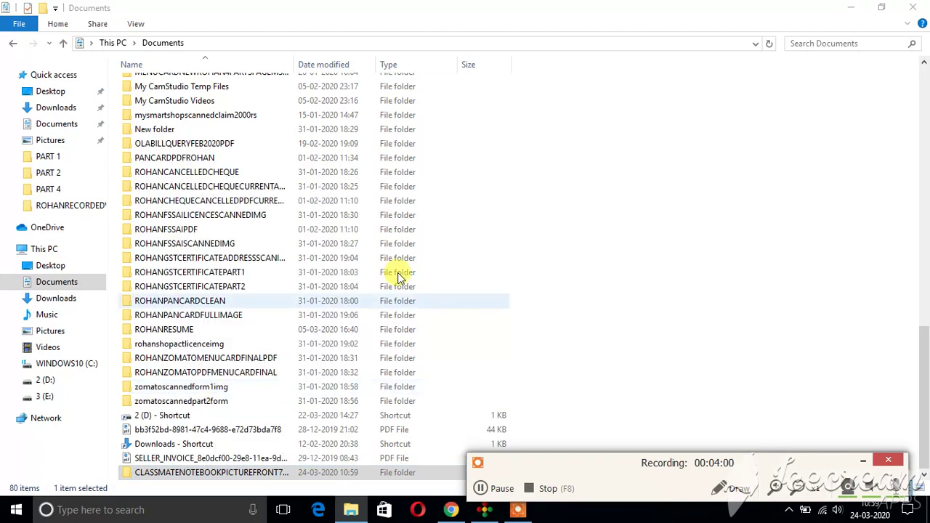
left_click(853, 9)
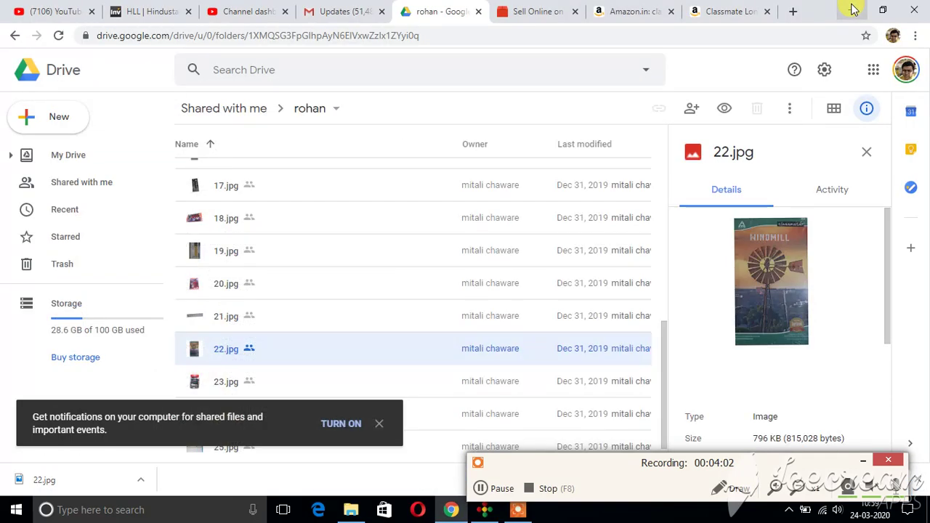
Step: Add picture 22 from the CLASSMATENOTEBOOKPICTUREFRONT72PGSSINGLELINE folder in Documents as a local product picture of the Club Factory listing
left_click(546, 13)
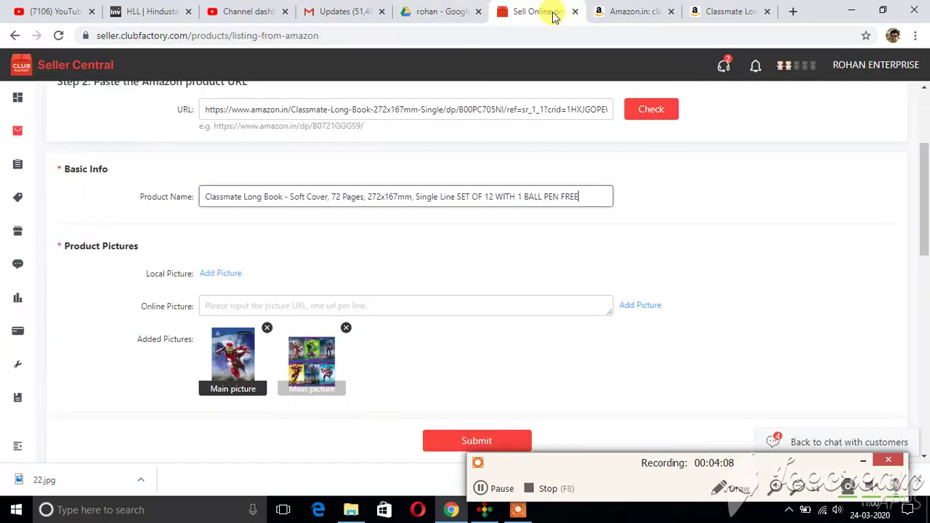
left_click(225, 277)
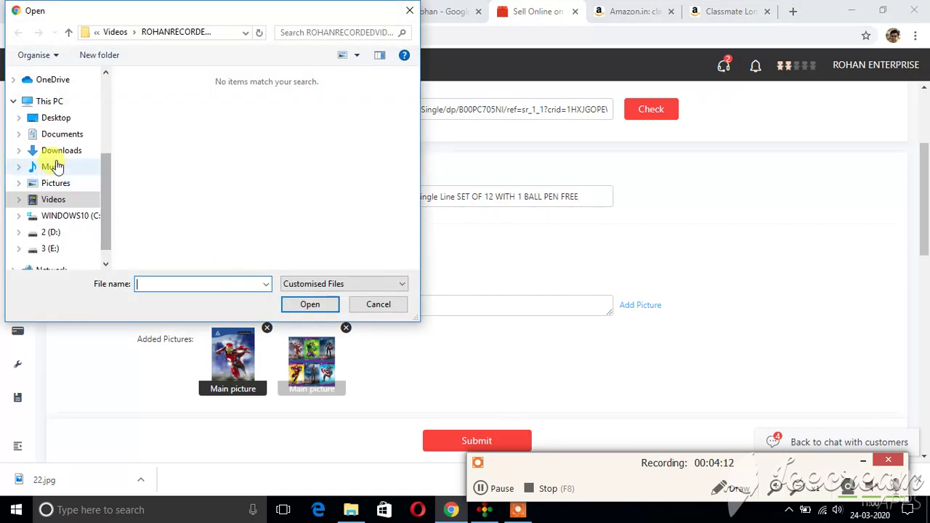
left_click(65, 135)
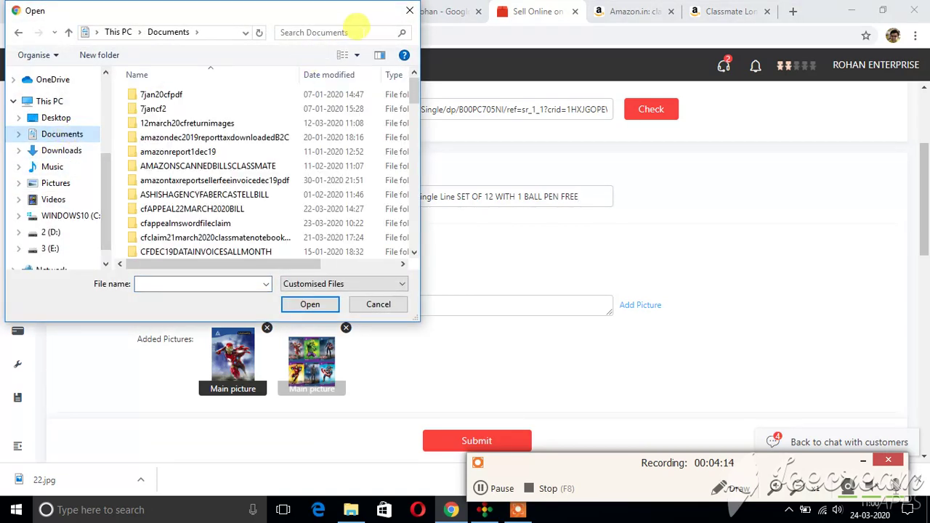
left_click(359, 30)
type("C")
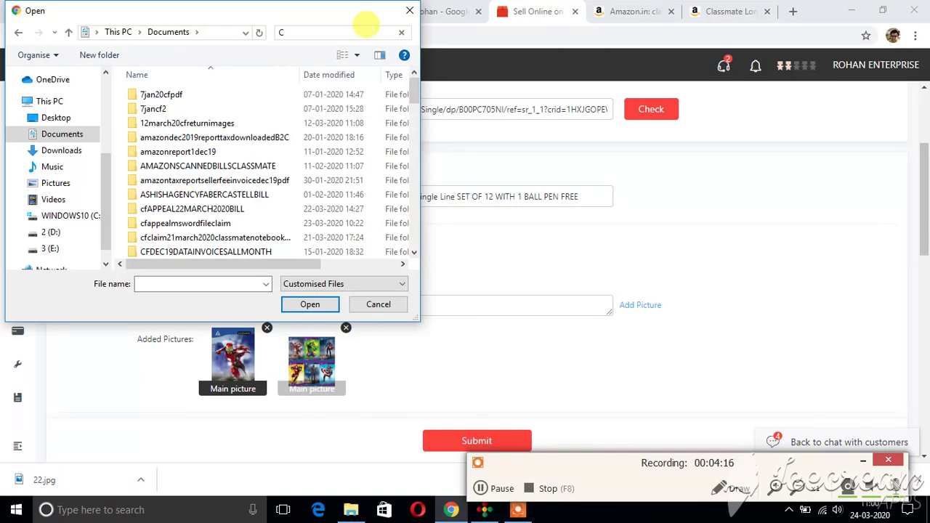
type("LASSM")
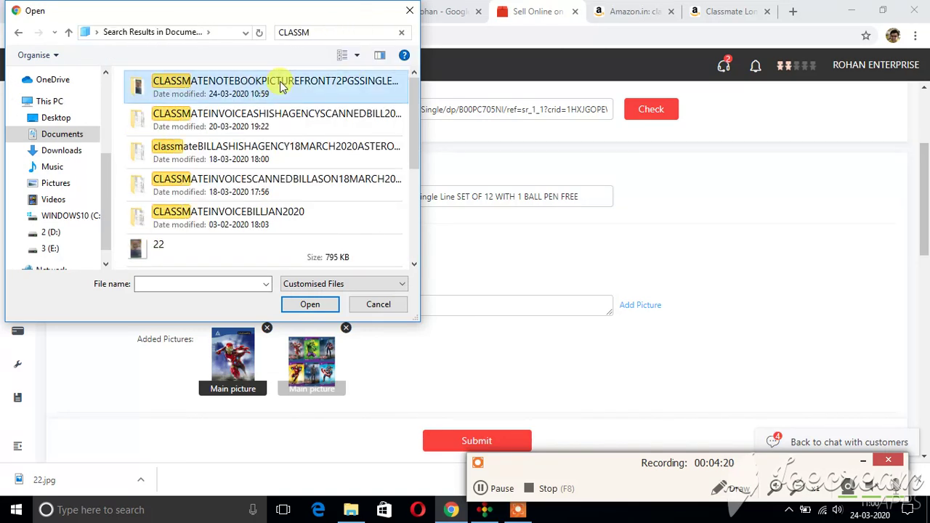
double_click(247, 85)
double_click(161, 104)
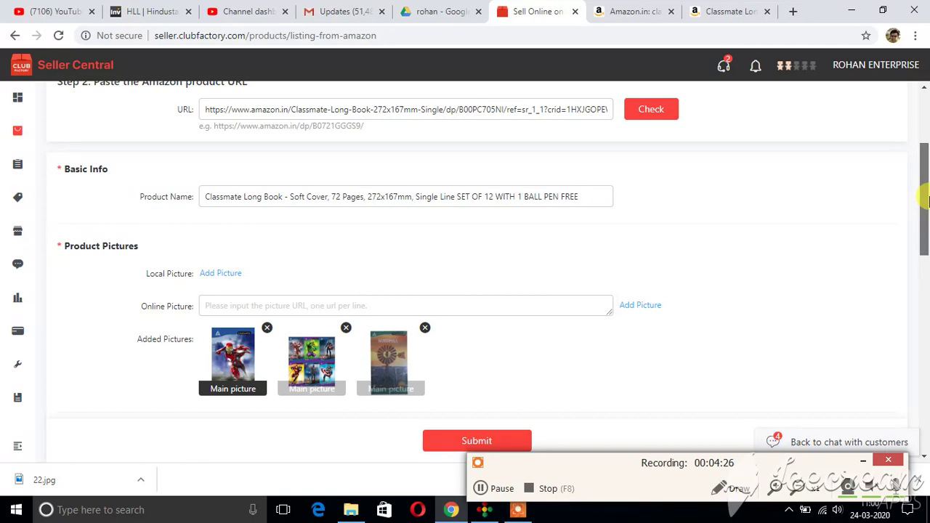
Step: Search the SKU color values for RED and select Red for the product
left_click_drag(923, 200, 926, 304)
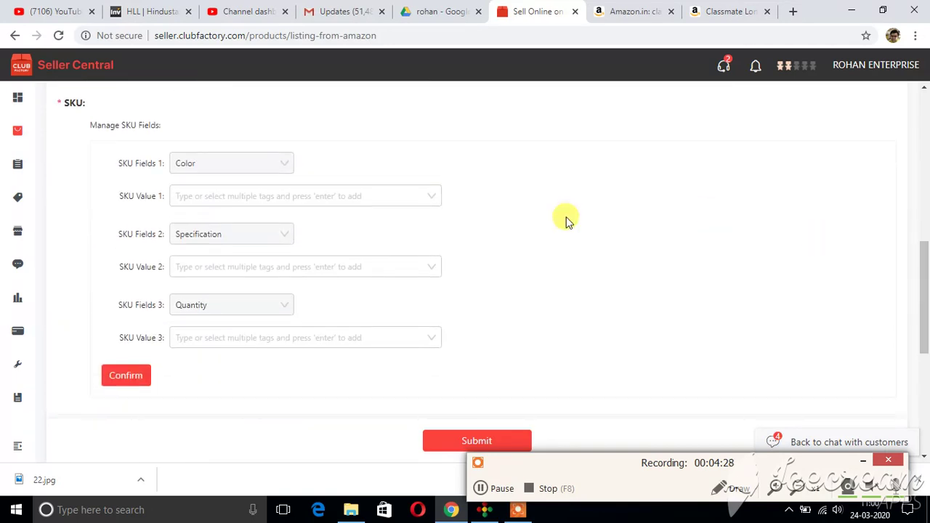
left_click(355, 201)
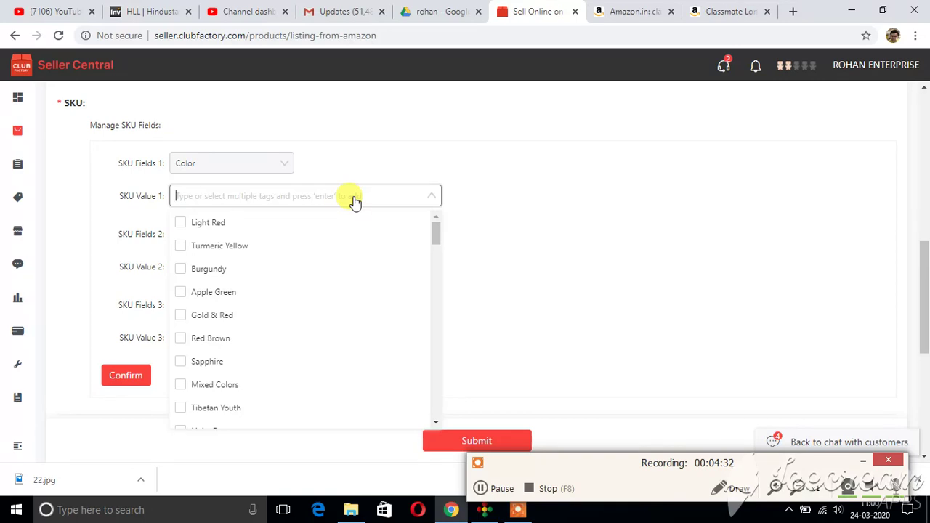
type("RED")
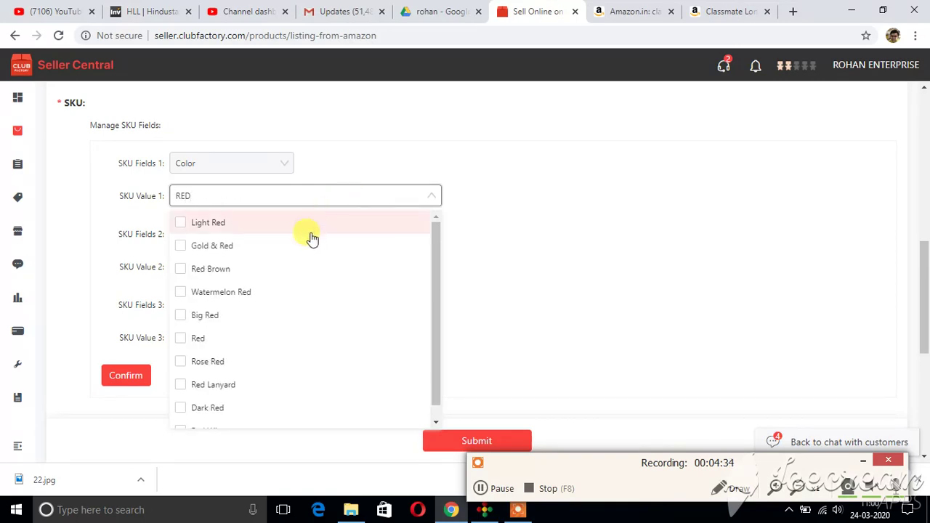
left_click(194, 338)
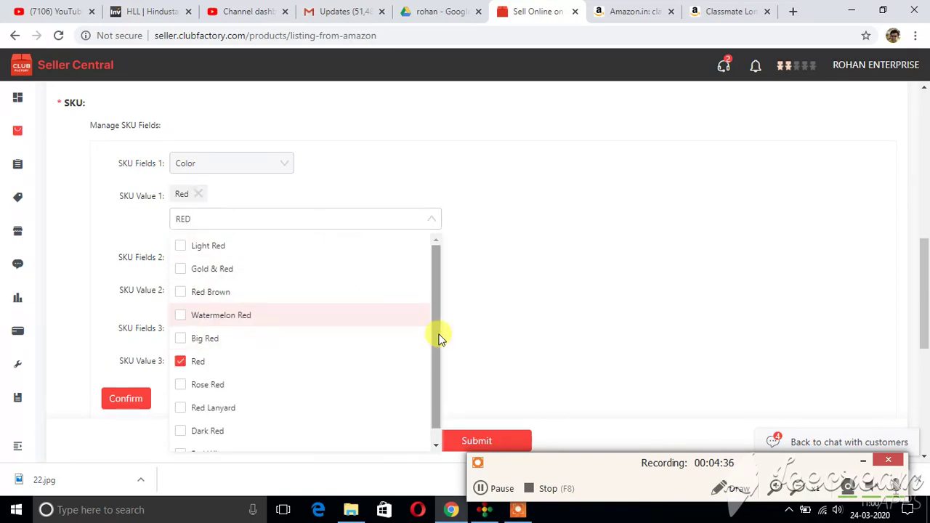
left_click(530, 296)
Step: Set the SKU specification value to One Size and the quantity value to 1 Pieces /set
left_click(325, 296)
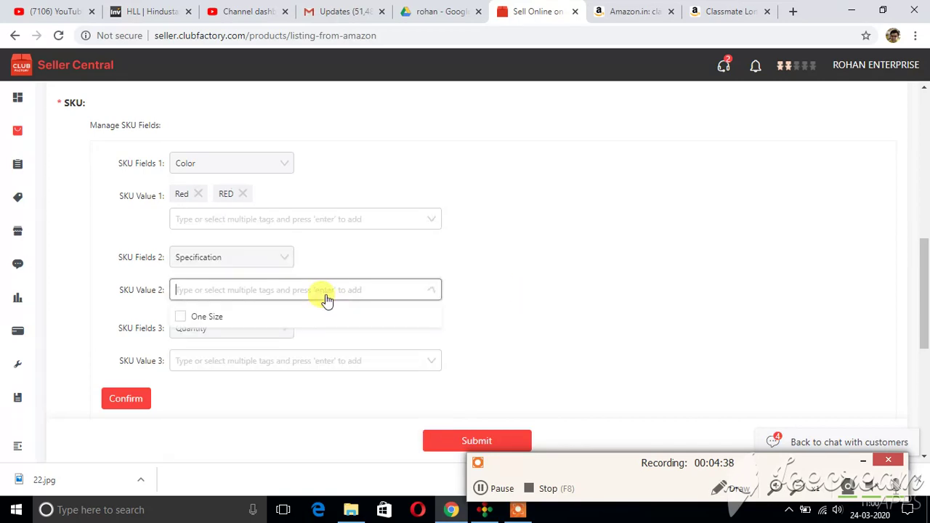
left_click(207, 317)
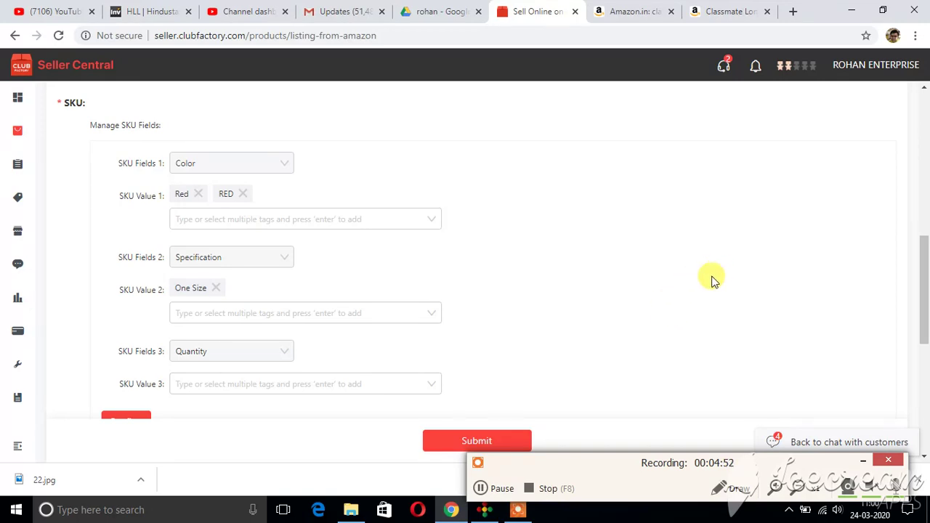
scroll(926, 268, "down", 2)
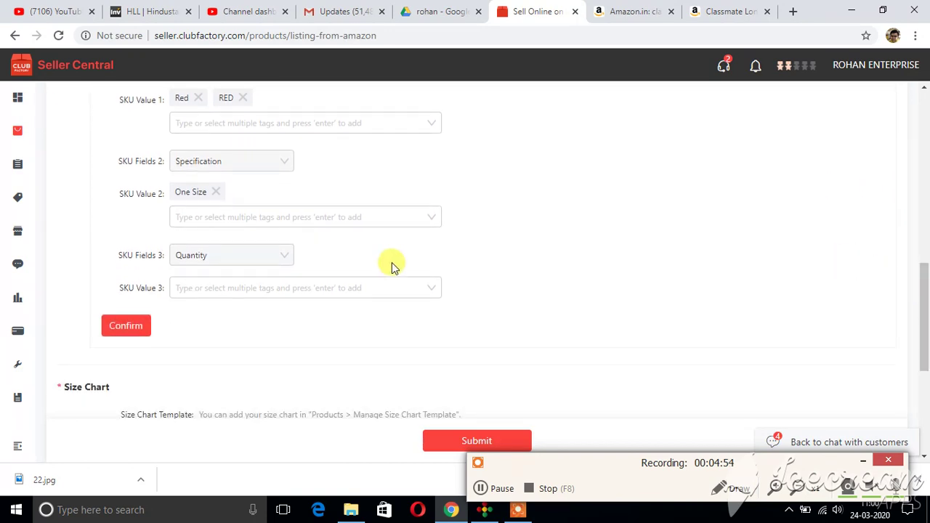
left_click(389, 298)
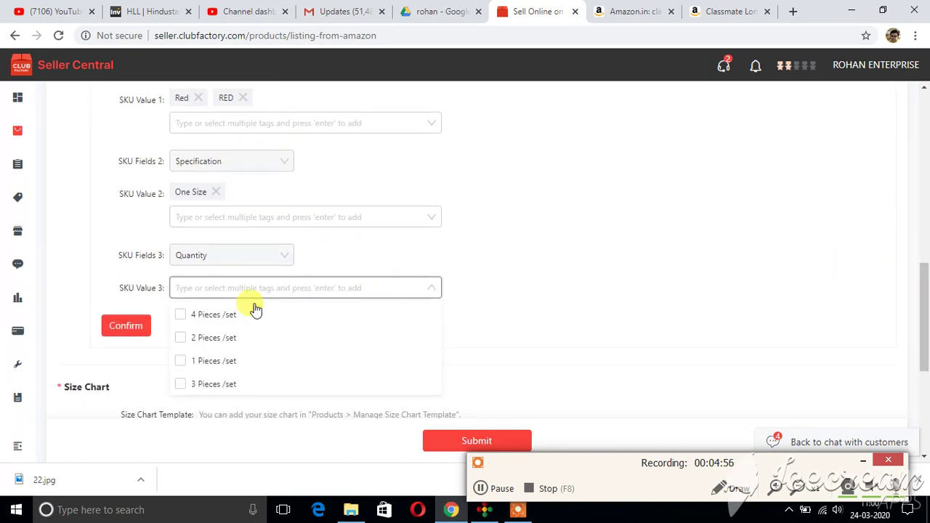
left_click(228, 361)
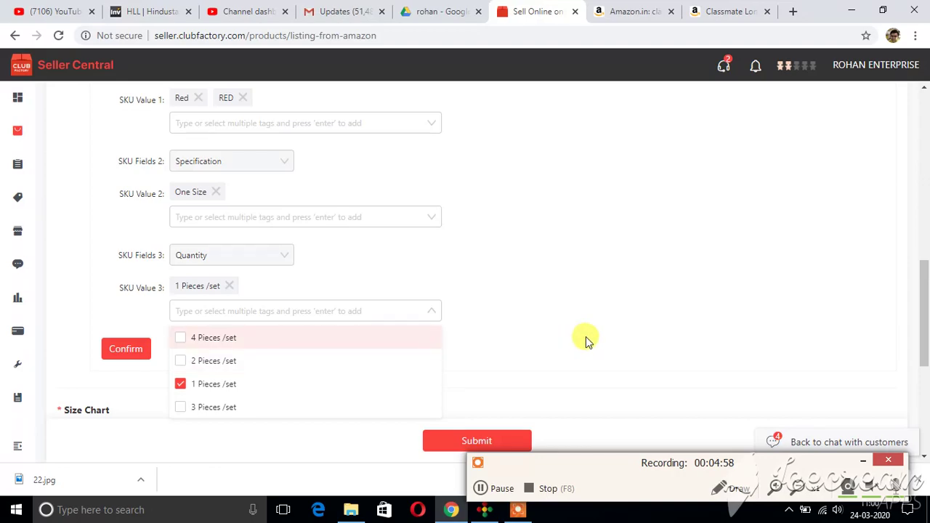